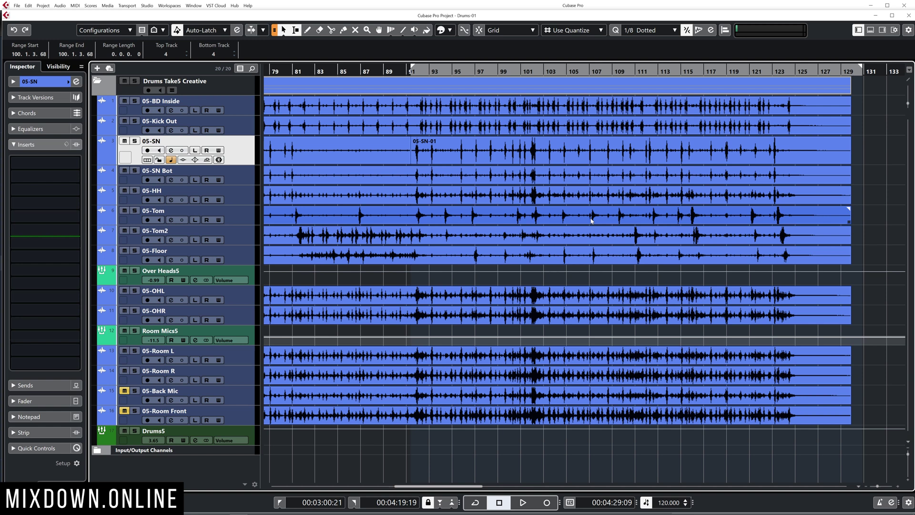
Set the playback start near bar 90, just before the 05-SN-01 snare event
left_click(477, 175)
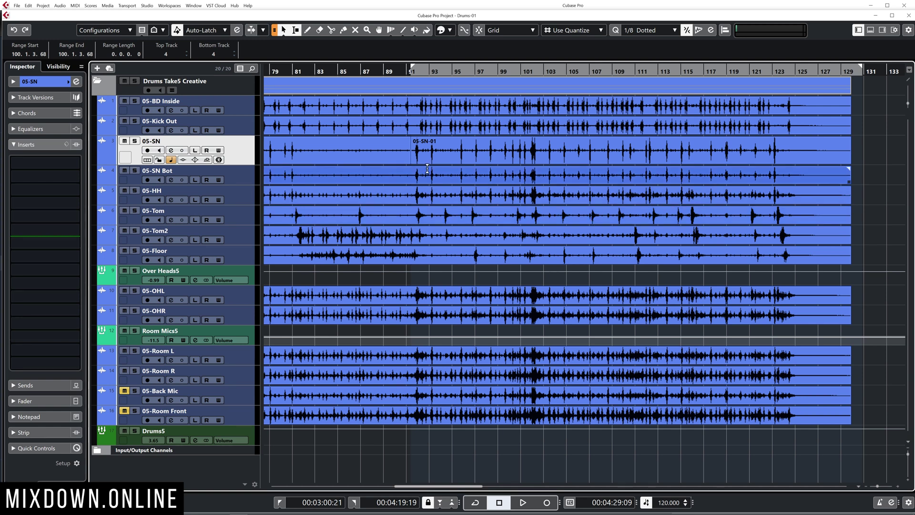
left_click(443, 162)
left_click(386, 158)
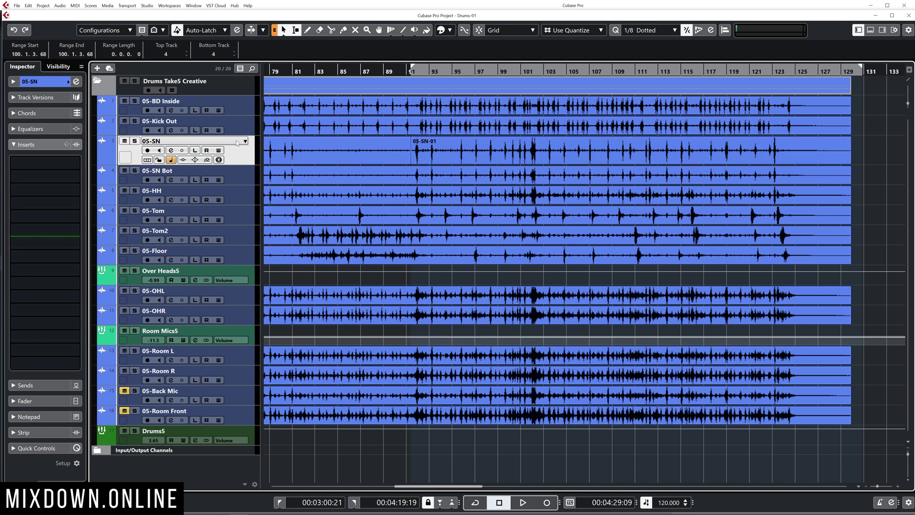
left_click(402, 74)
left_click(463, 202)
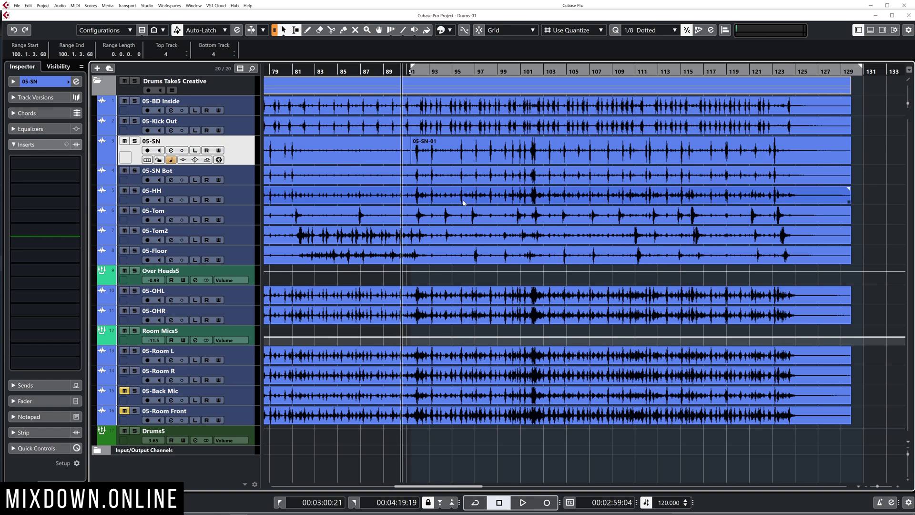
Play the drums from bar 90, stop, then select 05-SN-01 and zoom in
key("space")
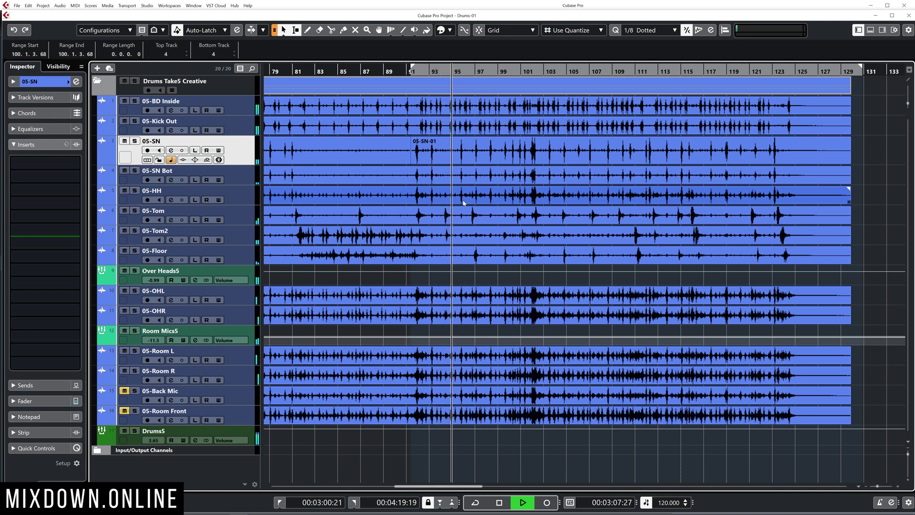
key("space")
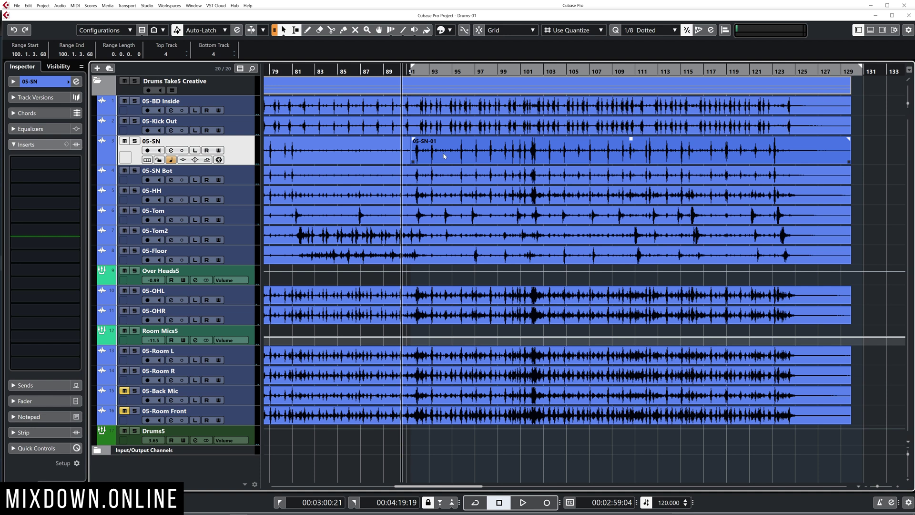
left_click(443, 156)
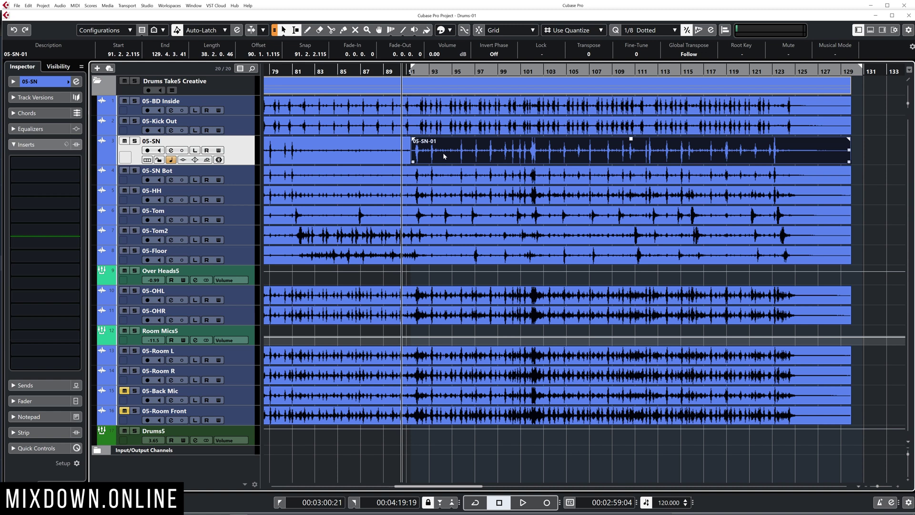
scroll(442, 153, "up", 3)
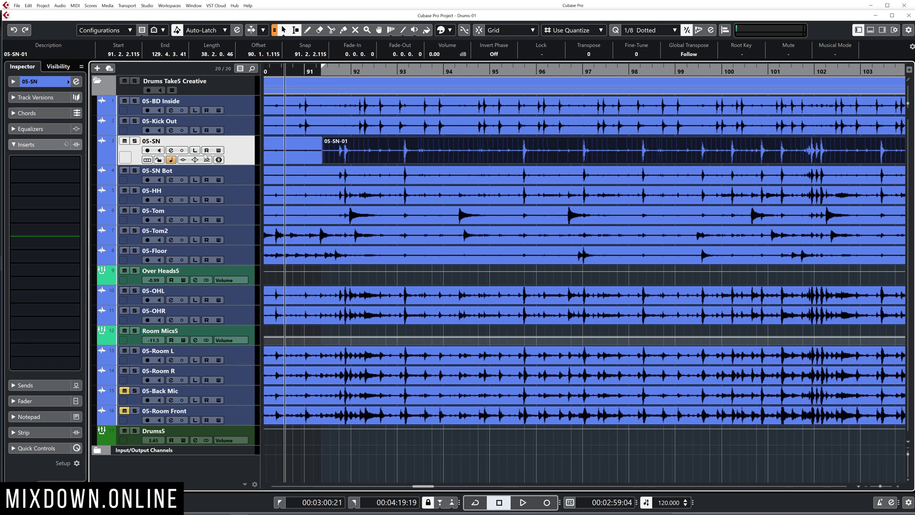
Duplicate the 05-SN track, creating 05-SN (D) directly below it
right_click(234, 152)
left_click(260, 173)
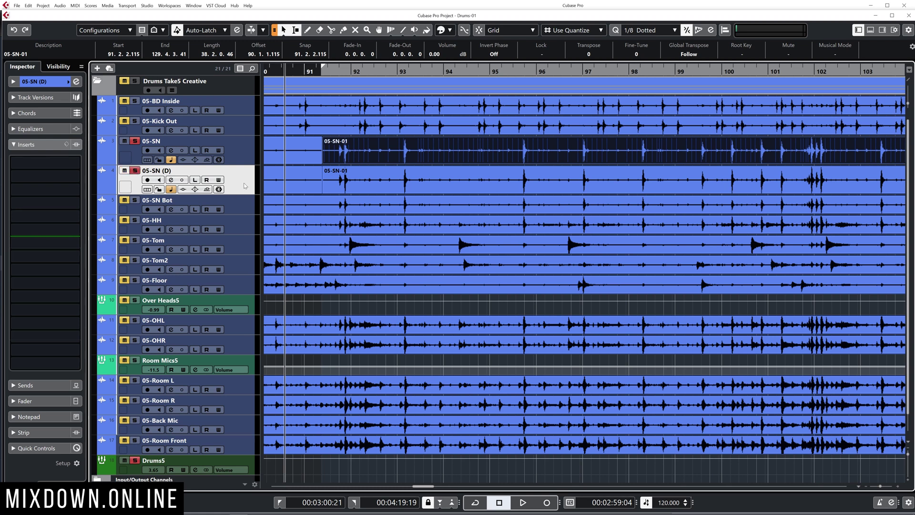
left_click(243, 182)
key("g")
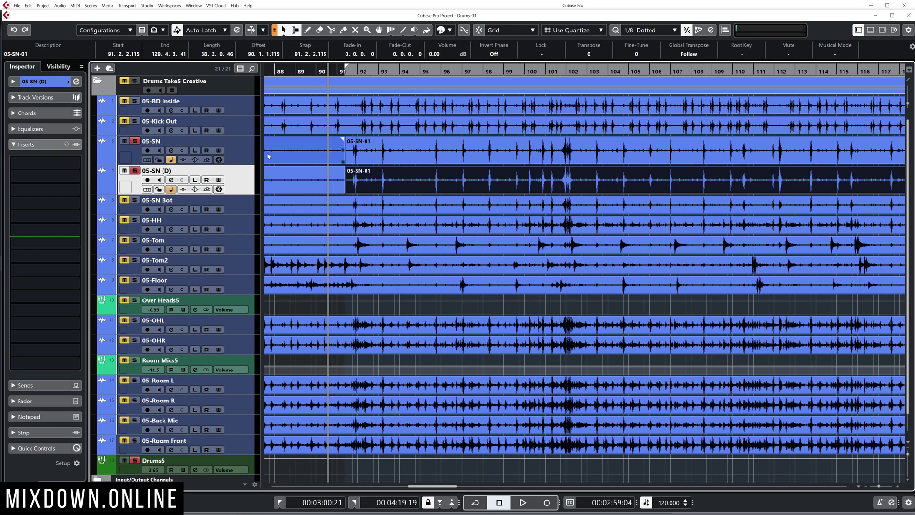
Select the original 05-SN-01 event and fit it to the window
left_click(371, 154)
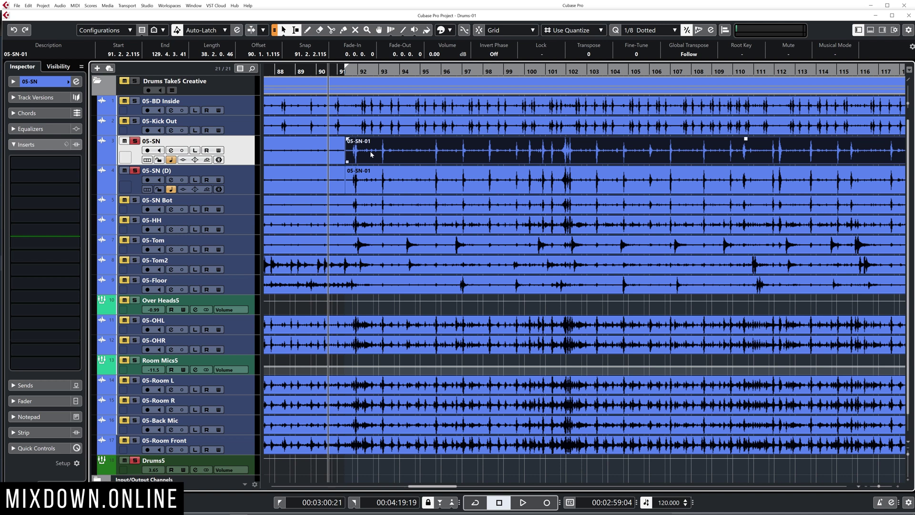
key("g")
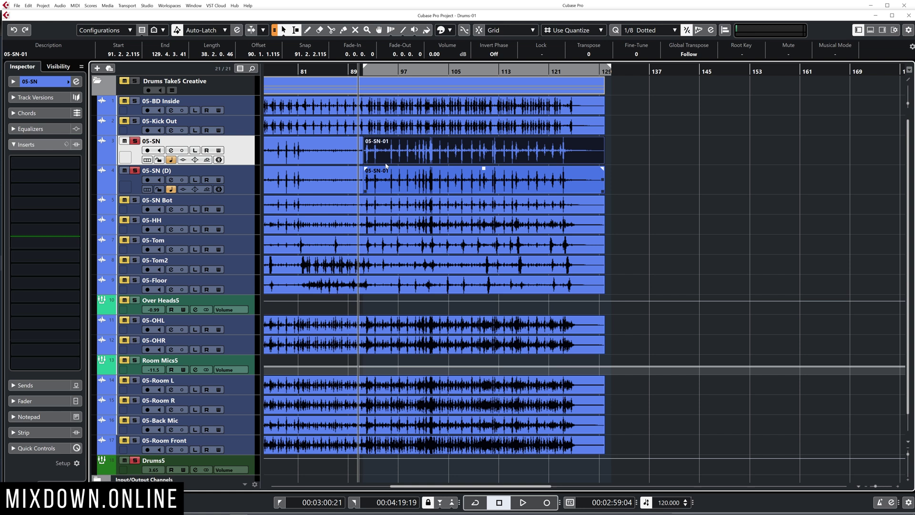
key("alt+s")
scroll(465, 156, "down", 2)
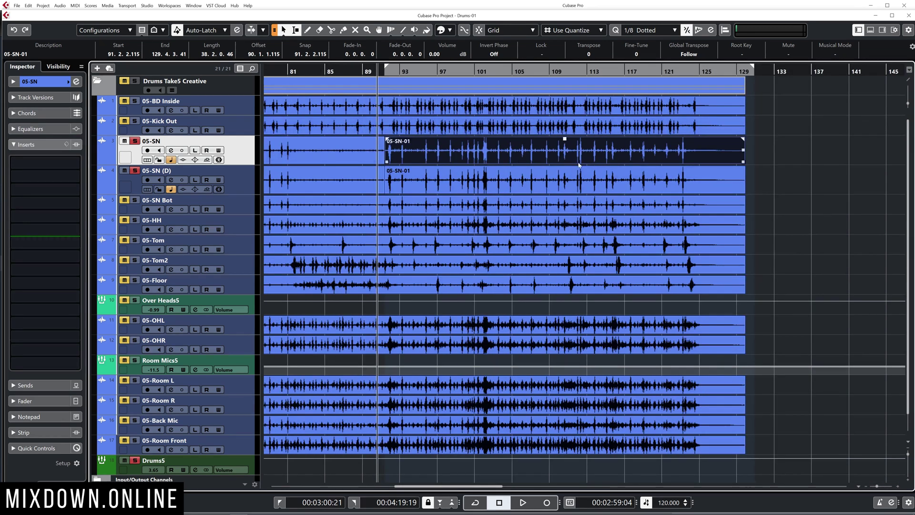
left_click(426, 149)
left_click(425, 160)
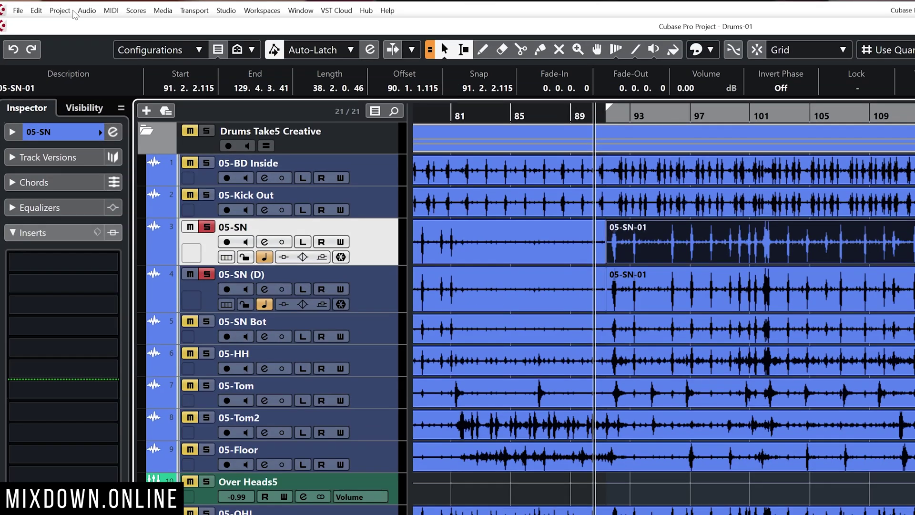
Open Detect Silence for 05-SN-01 from Audio > Advanced and zoom its waveform preview
left_click(60, 6)
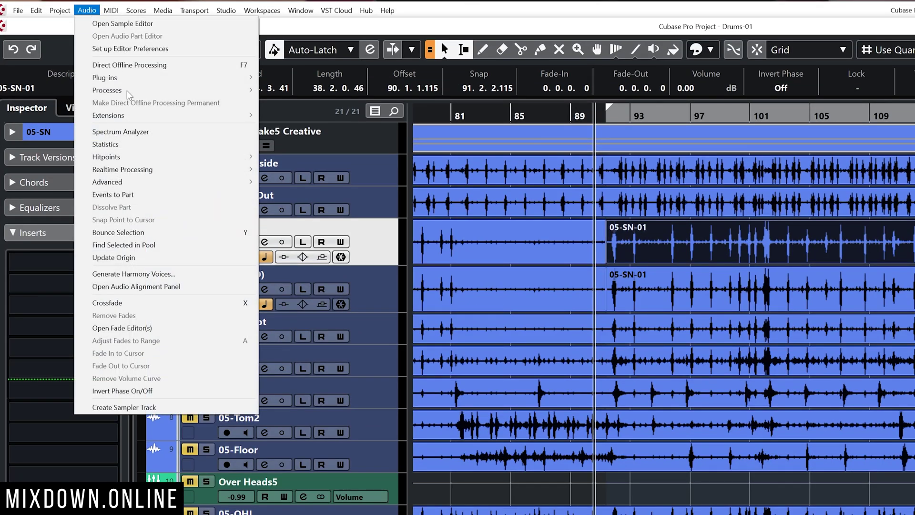
mouse_move(200, 179)
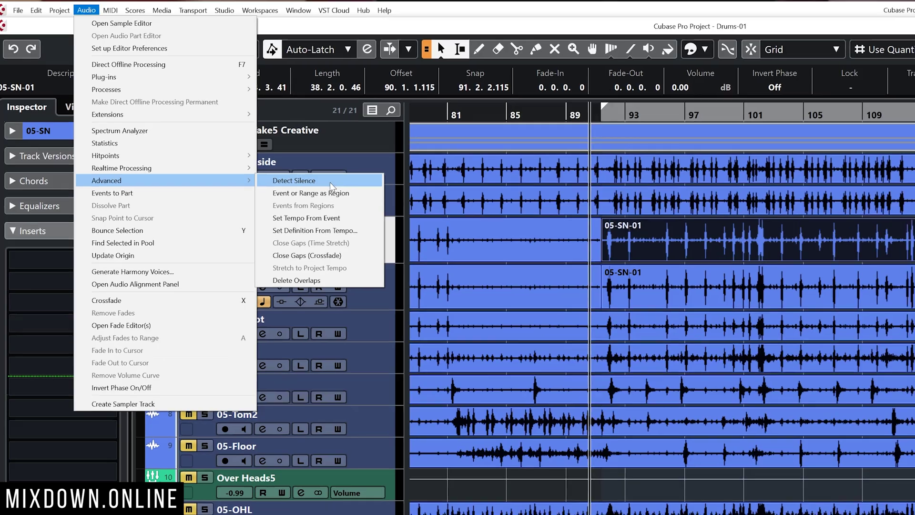
left_click(330, 182)
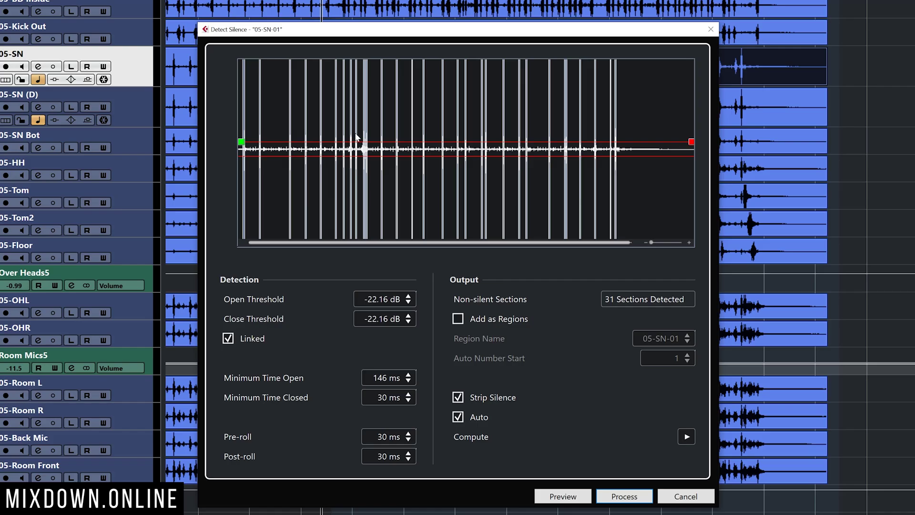
left_click_drag(651, 242, 681, 242)
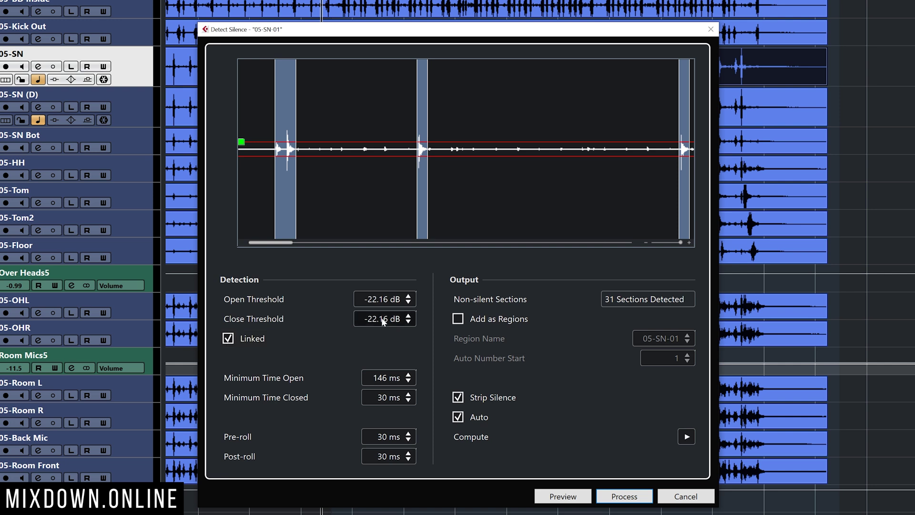
Adjust the linked Open/Close Threshold to -24.98 dB, detecting 32 sections
left_click_drag(383, 322, 385, 252)
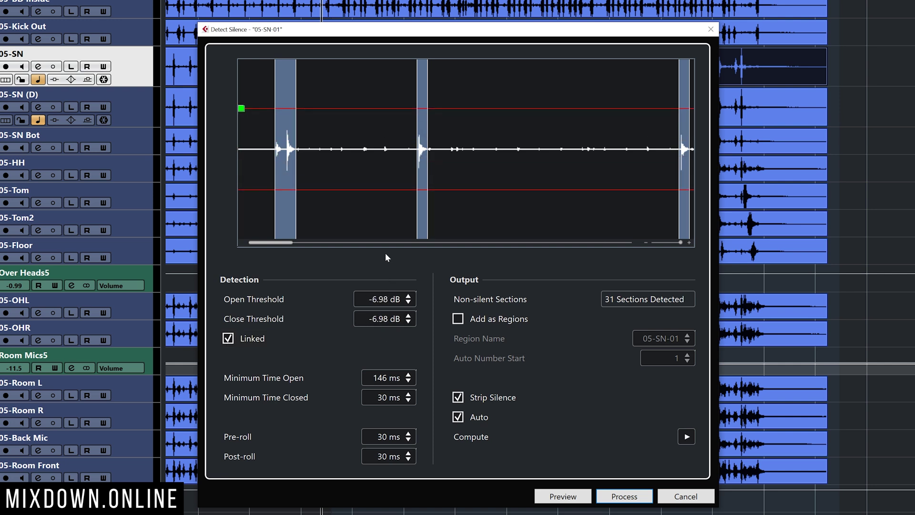
scroll(390, 324, "up", 5)
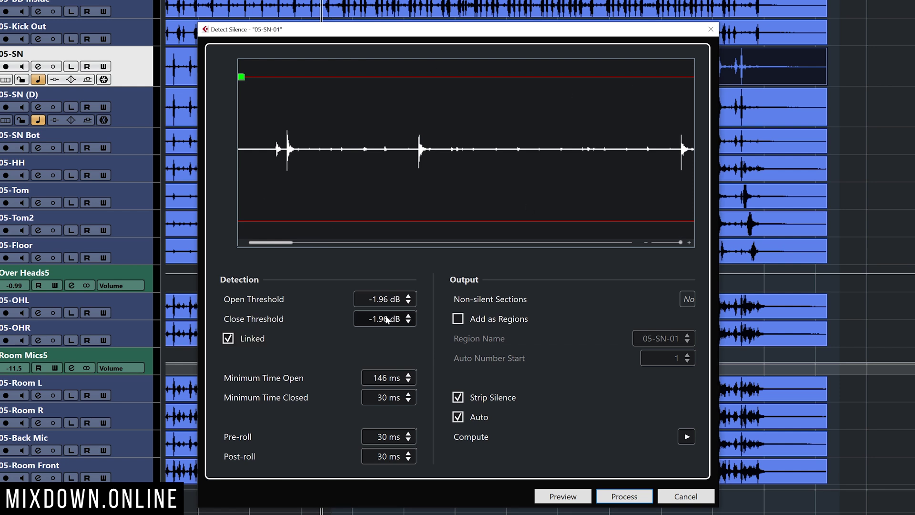
left_click_drag(373, 319, 383, 341)
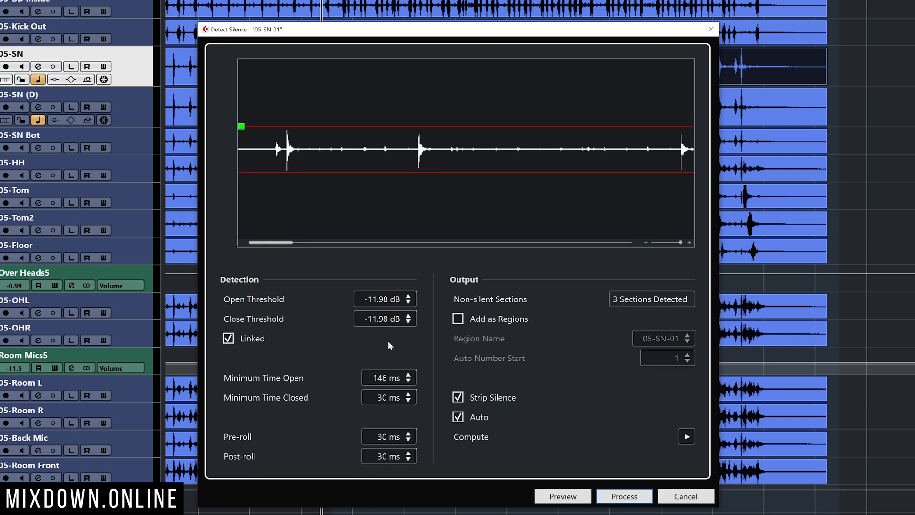
scroll(382, 321, "down", 8)
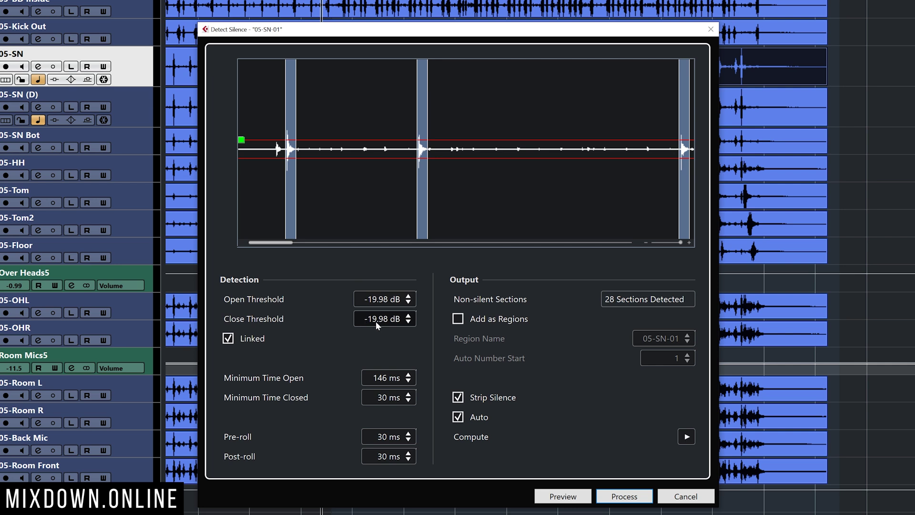
scroll(376, 321, "down", 2)
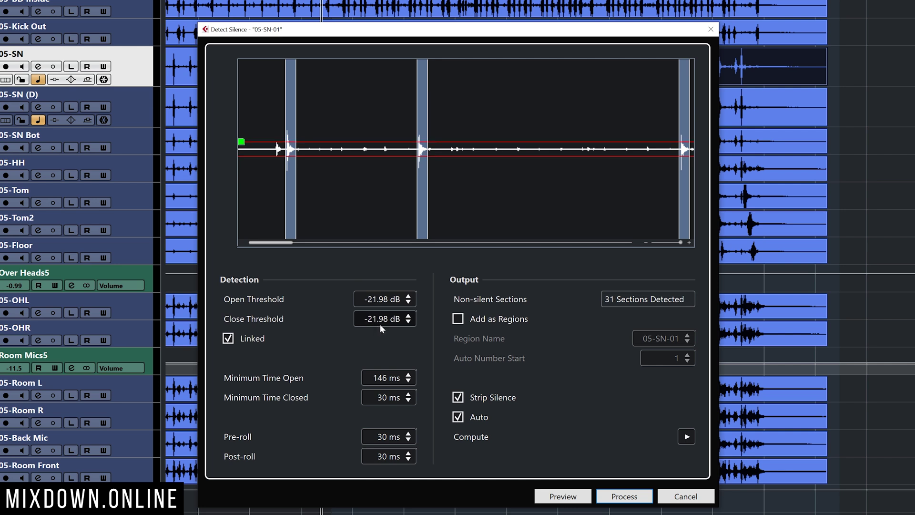
scroll(381, 324, "down", 3)
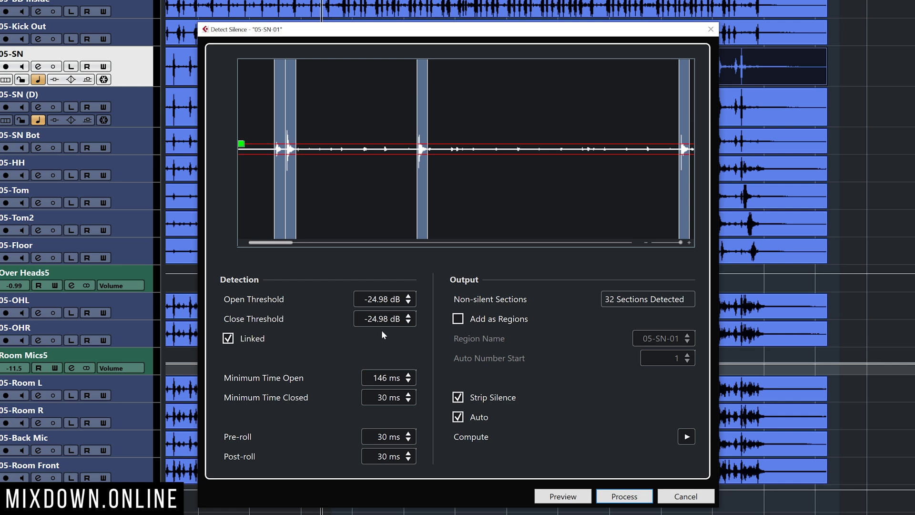
left_click(367, 243)
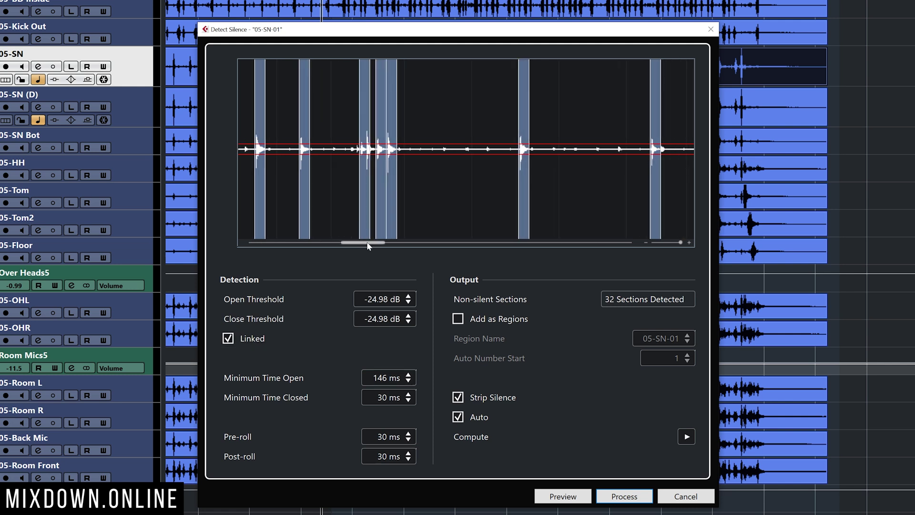
Try different minimum open and closed times, ending at 149 ms open and 540 ms closed
left_click_drag(367, 245, 266, 243)
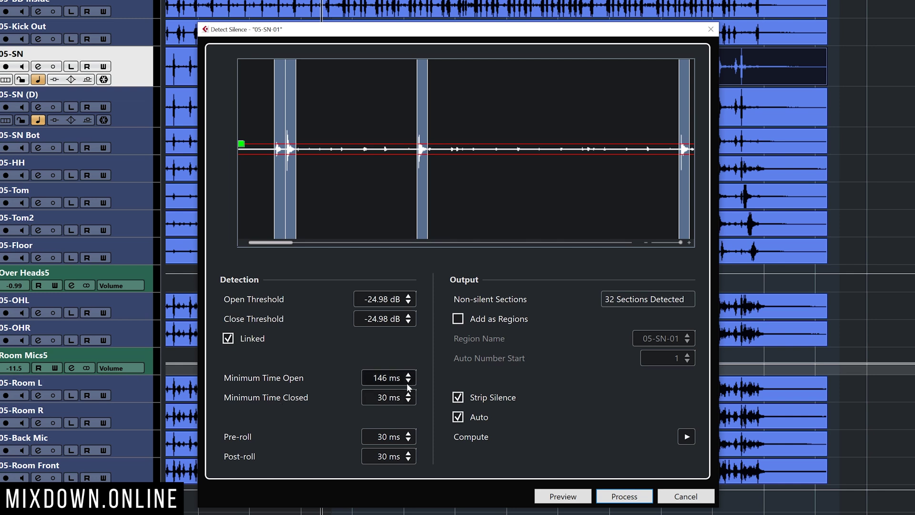
scroll(408, 377, "up", 3)
left_click_drag(375, 381, 385, 362)
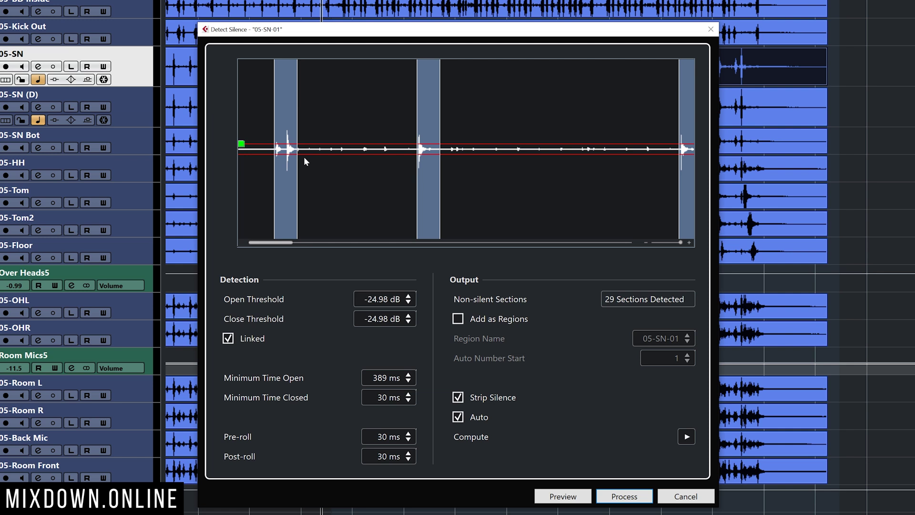
left_click_drag(382, 376, 384, 323)
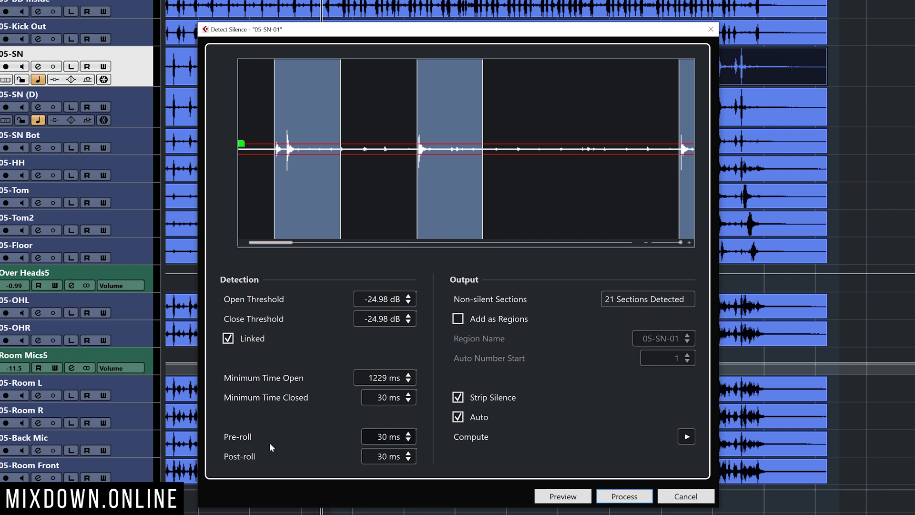
left_click_drag(376, 381, 382, 408)
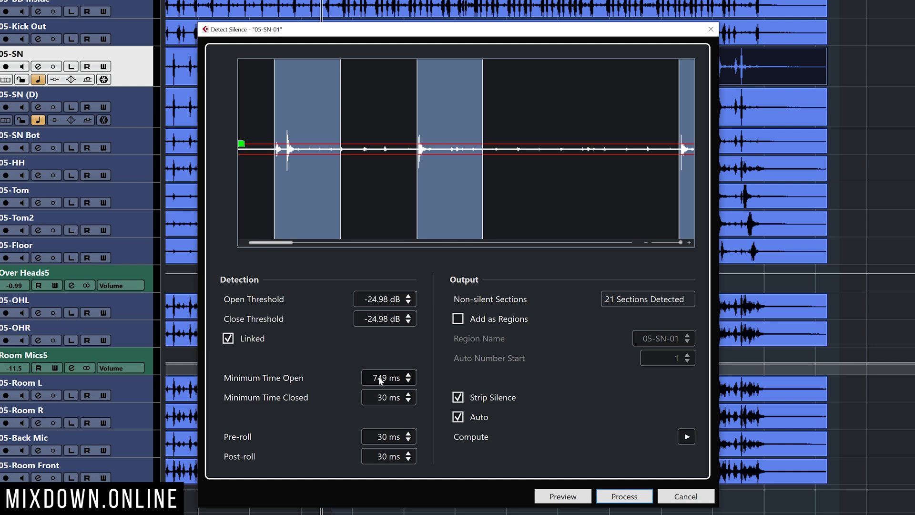
left_click_drag(378, 377, 378, 412)
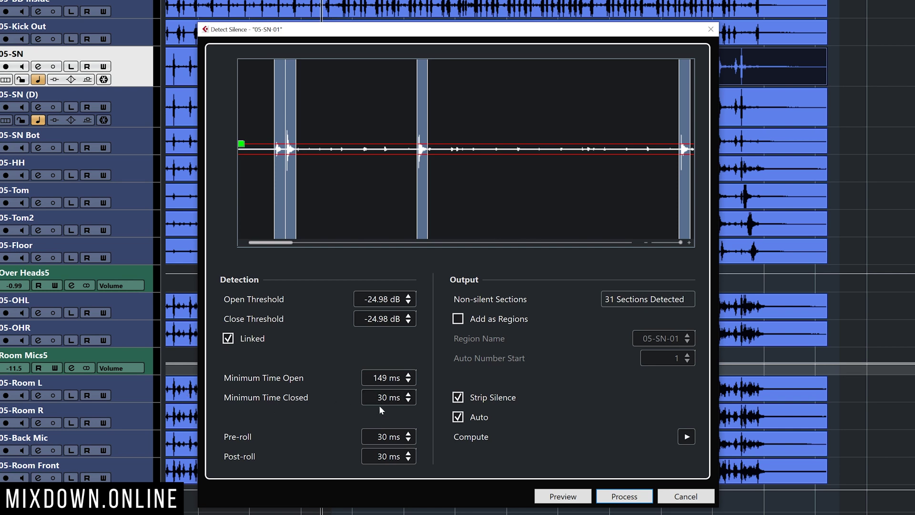
left_click_drag(393, 397, 396, 370)
scroll(385, 396, "down", 10)
scroll(386, 398, "up", 5)
Enter 239 ms as the Minimum Time Open
left_click(387, 377)
type("239")
key("Return")
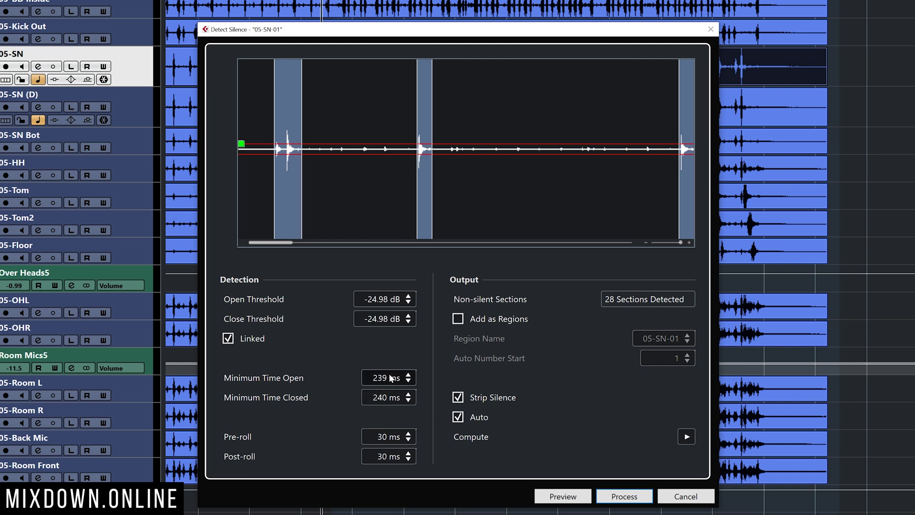
scroll(390, 377, "down", 3)
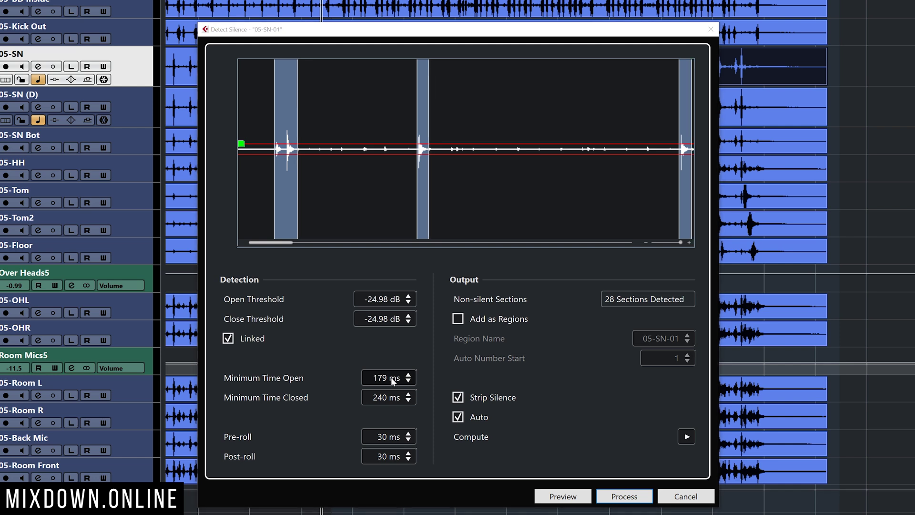
scroll(385, 376, "down", 3)
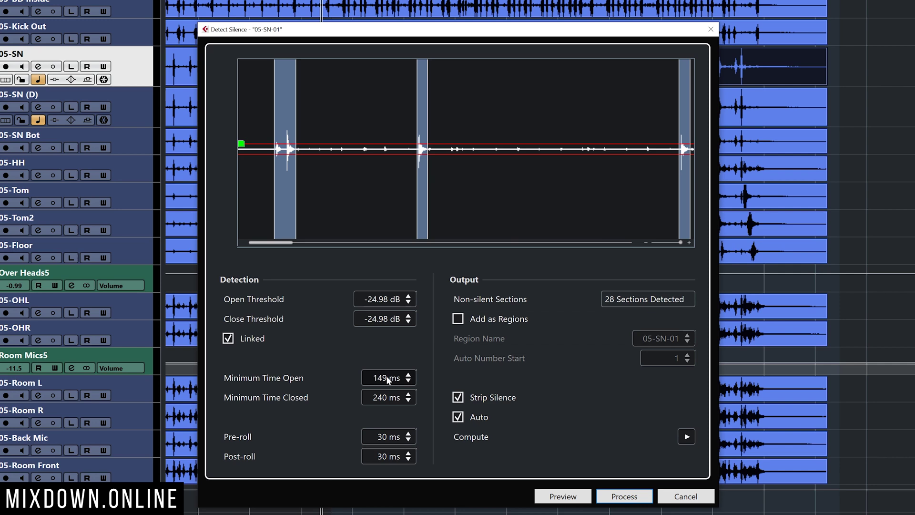
Use the spinner to step Minimum Time Open up from 149 ms to 160 ms
left_click(408, 375)
left_click(409, 375)
left_click(408, 375)
left_click(409, 375)
left_click(408, 376)
left_click(408, 375)
left_click(409, 375)
left_click(408, 375)
left_click(409, 374)
left_click(409, 375)
left_click(410, 374)
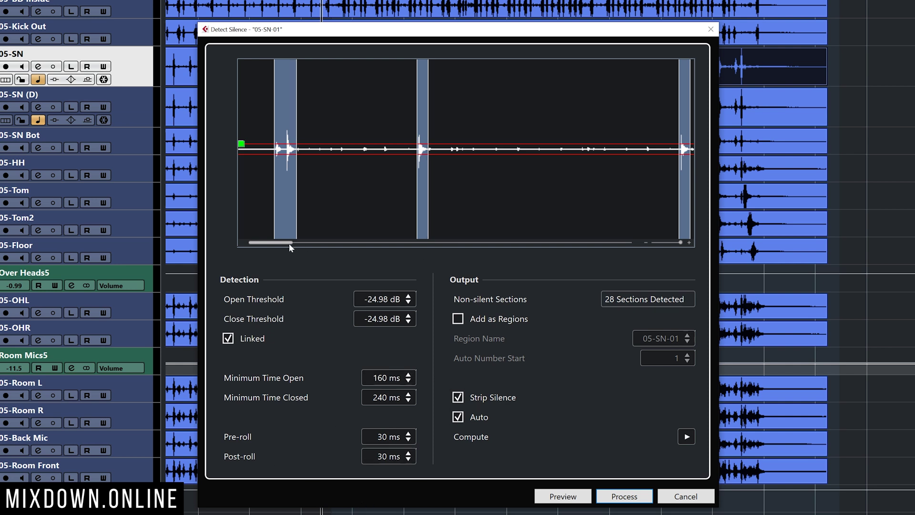
left_click_drag(289, 243, 236, 245)
Process the silence detection, slicing 05-SN-01 into separate snare hits
left_click(625, 496)
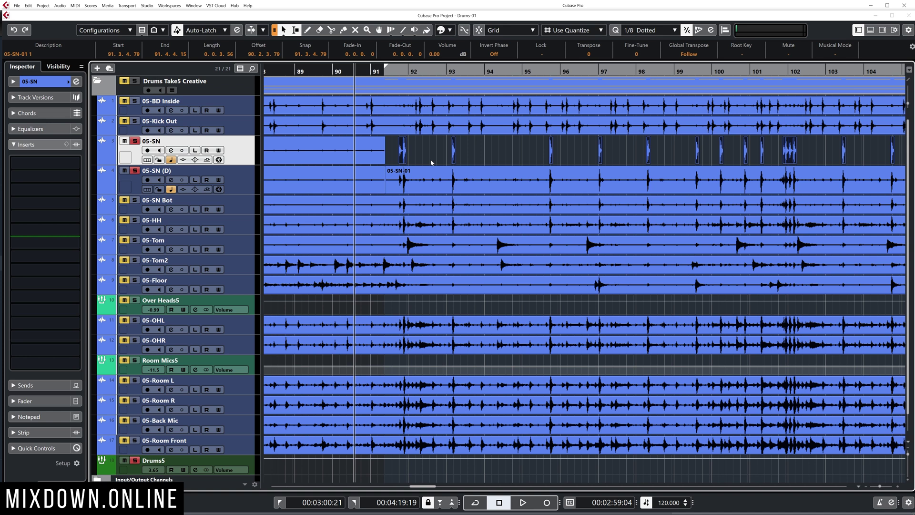
scroll(414, 161, "up", 4)
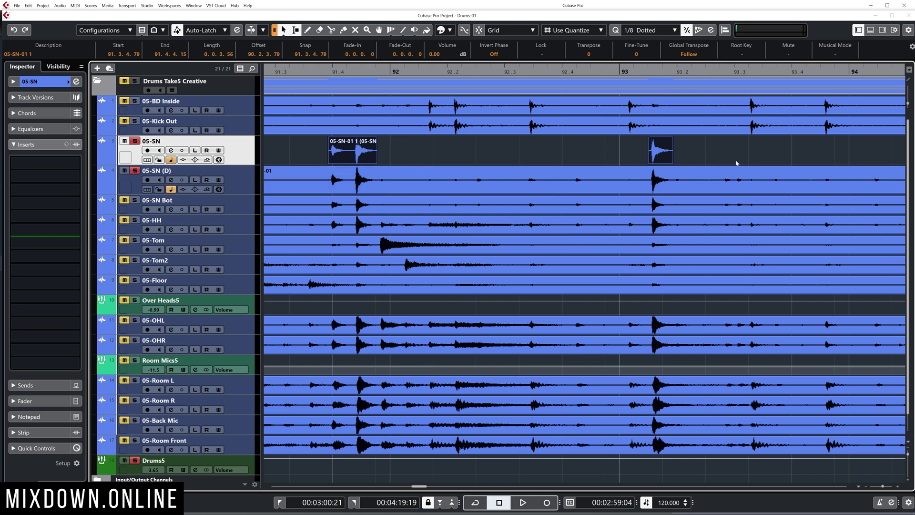
scroll(328, 149, "up", 1)
scroll(328, 149, "up", 1)
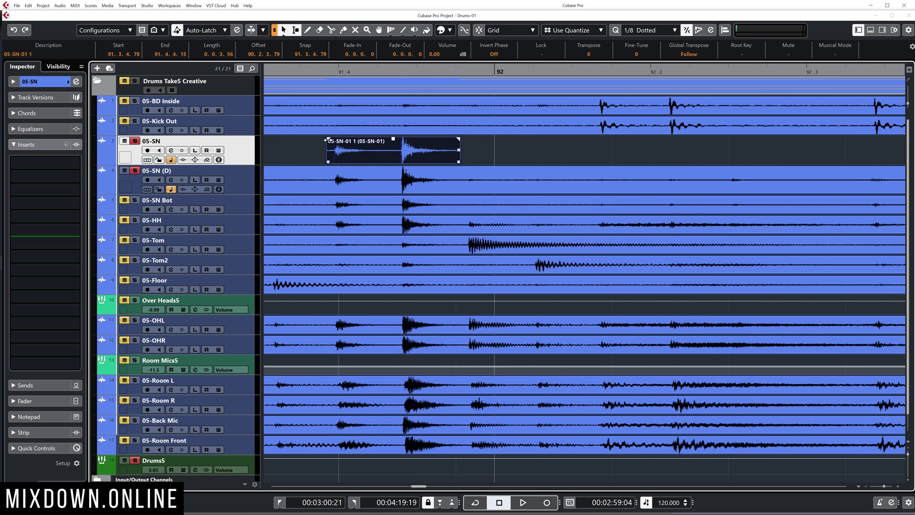
Give the first snare hit a 0.0.0.15 fade-in and a 0.0.0.34 fade-out
left_click_drag(328, 138, 333, 139)
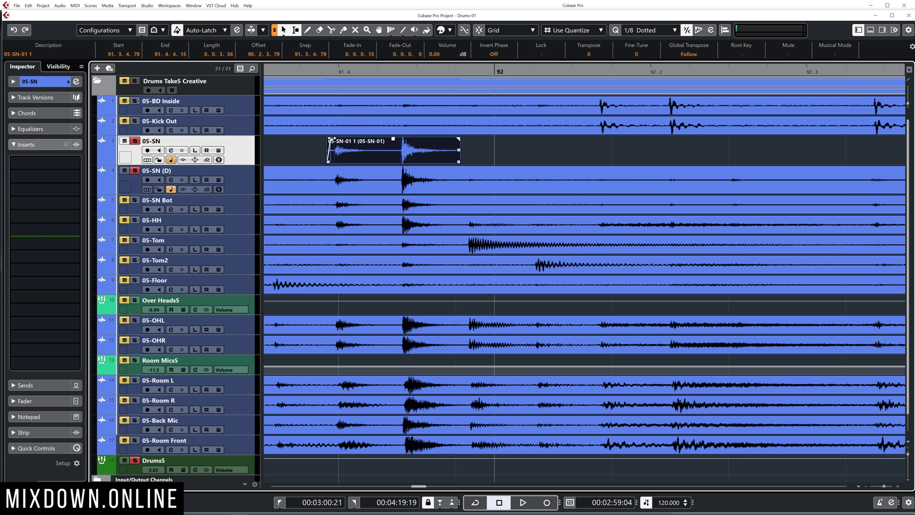
left_click_drag(457, 139, 448, 141)
key("g")
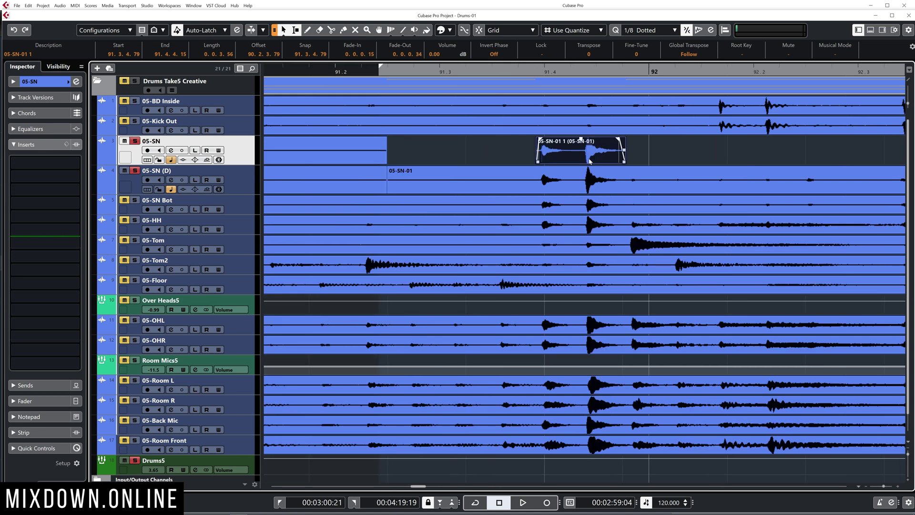
scroll(590, 161, "down", 6)
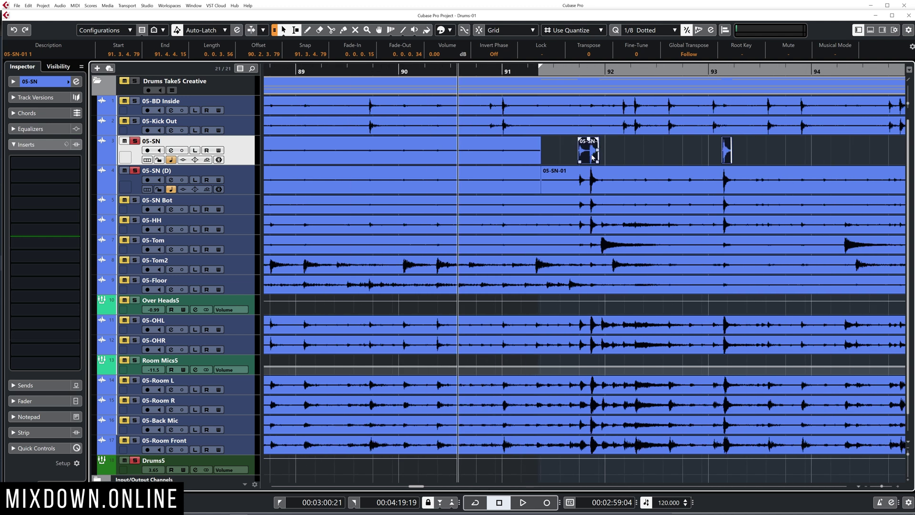
scroll(590, 161, "down", 3)
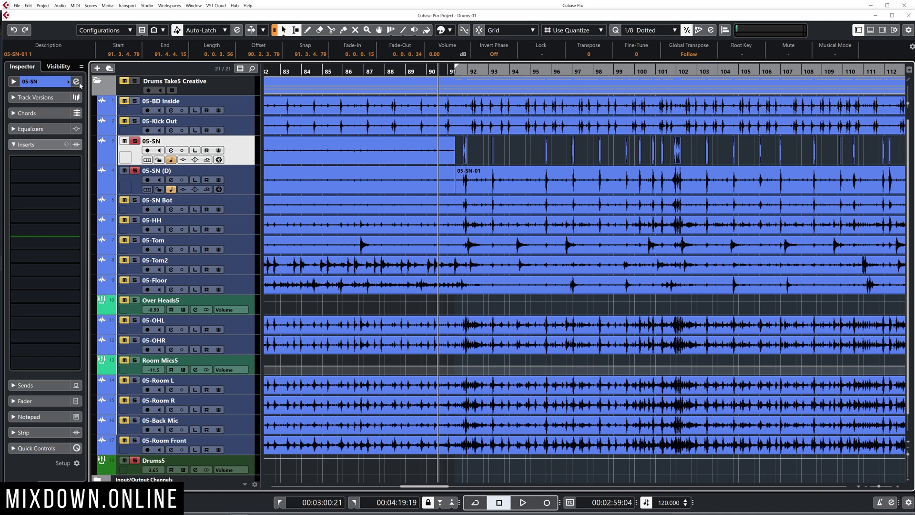
Turn on Phase Invert in the 05-SN Channel Settings, then close the window
key("e")
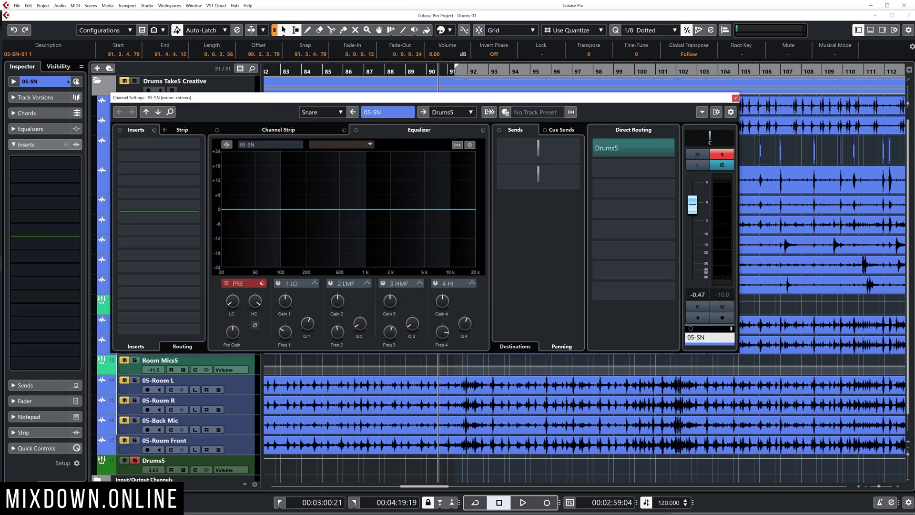
left_click(255, 326)
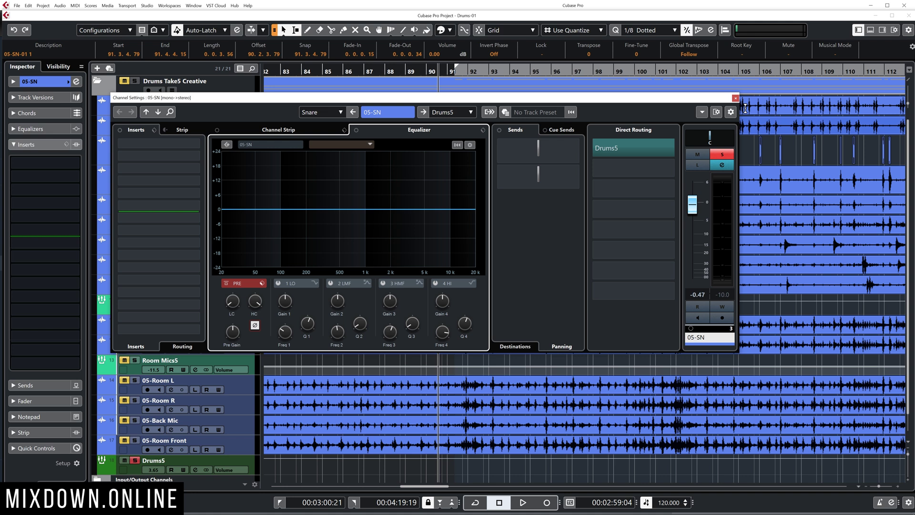
left_click(735, 97)
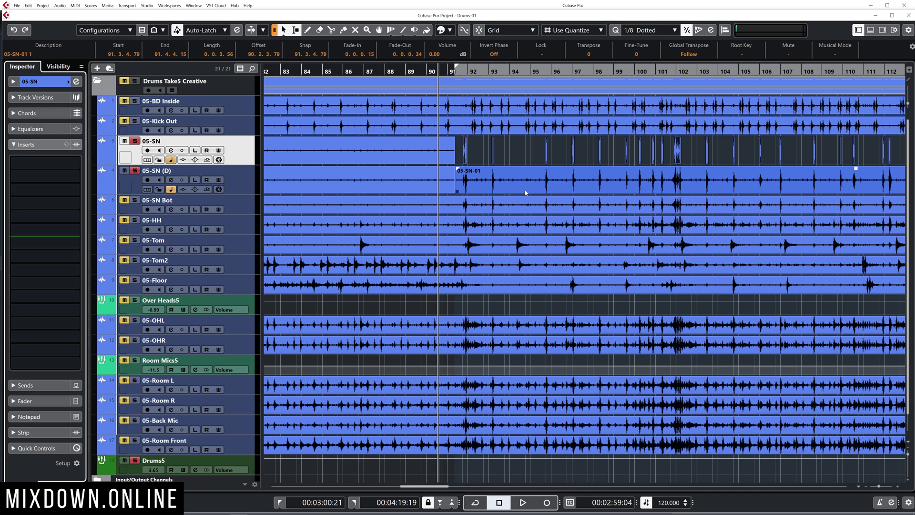
scroll(351, 72, "up", 5)
left_click(351, 72)
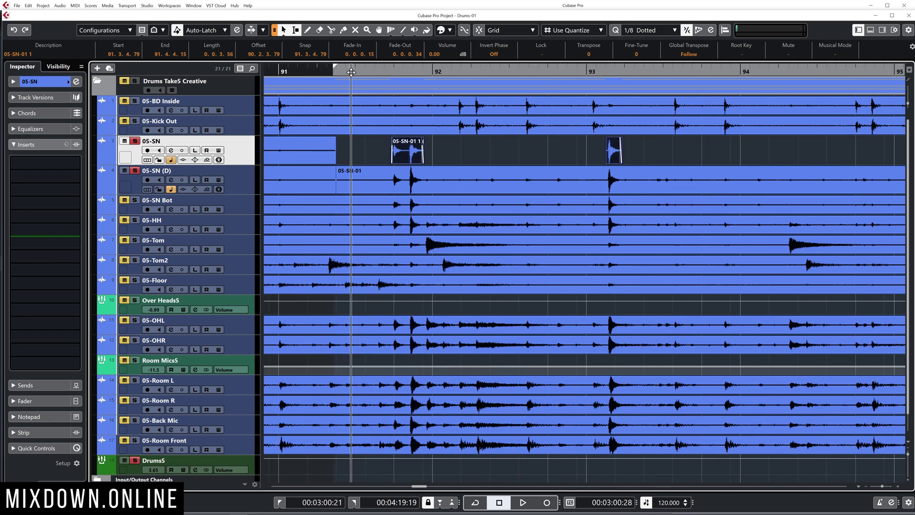
key("space")
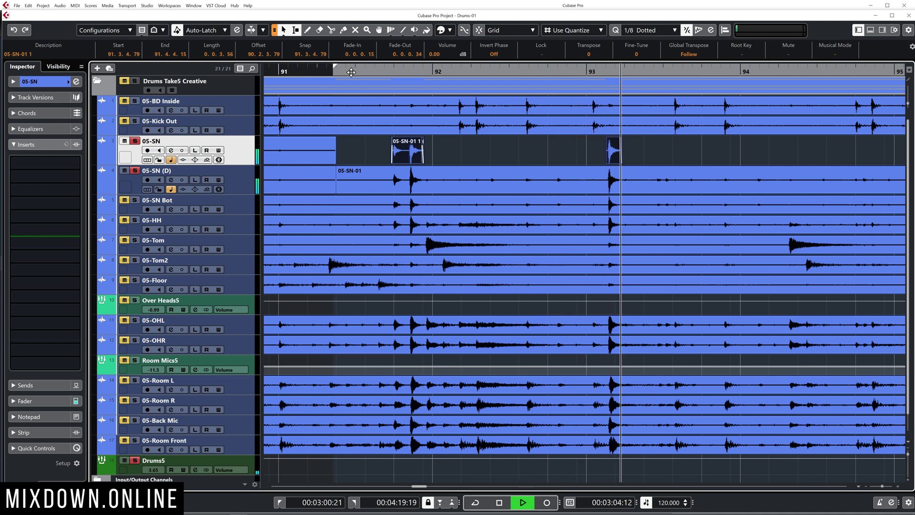
scroll(612, 159, "down", 2)
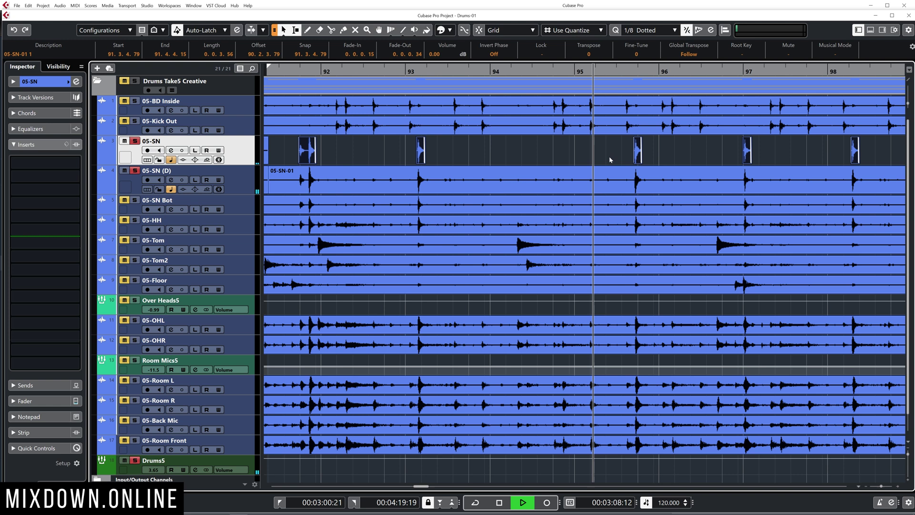
key("space")
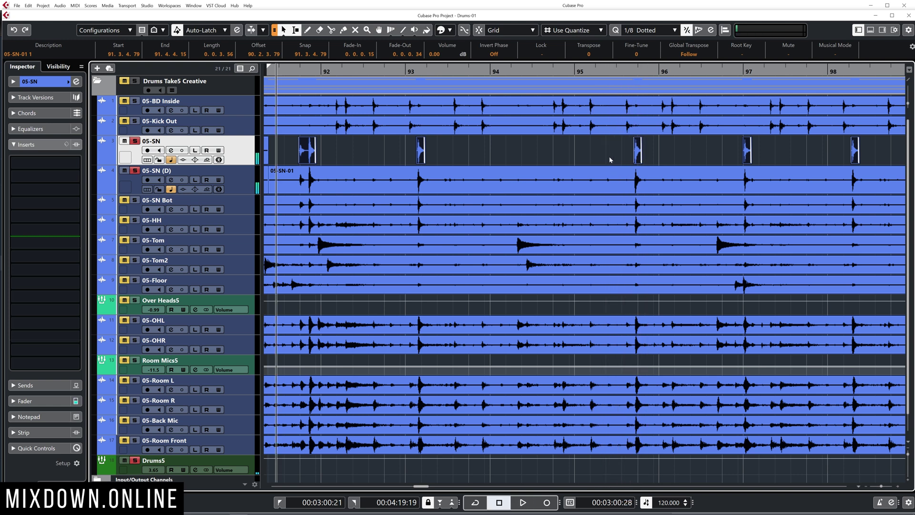
scroll(568, 186, "down", 5)
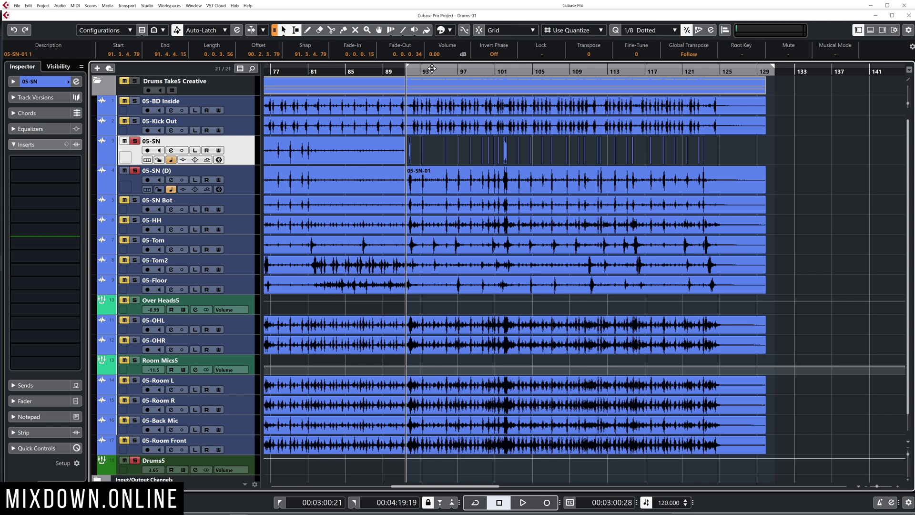
Export a mono 44.100 kHz, 24-bit WAV mixdown named D-SN-GN onto a new audio track
key("ctrl+shift+e")
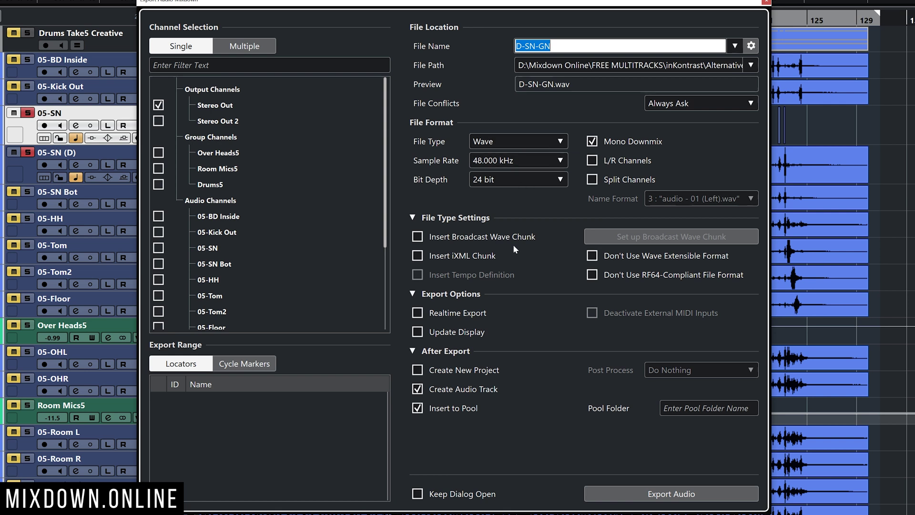
left_click(505, 160)
left_click(503, 226)
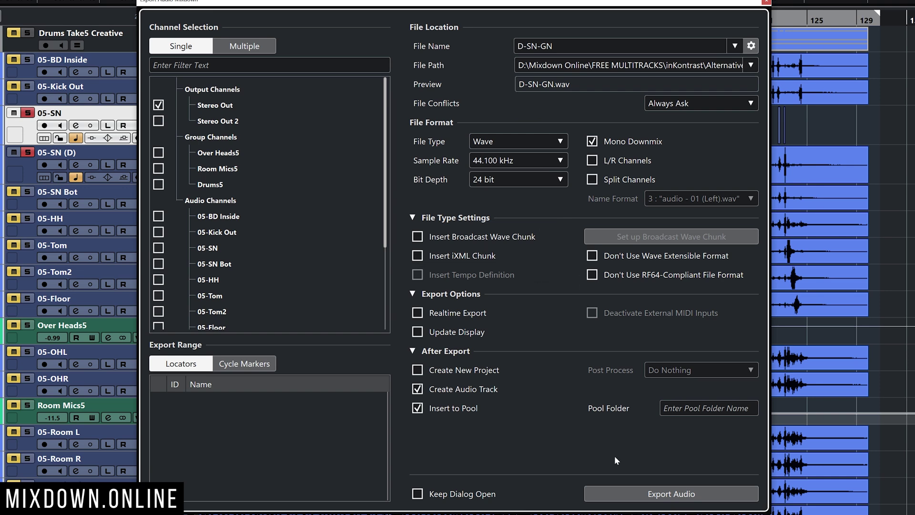
left_click(639, 493)
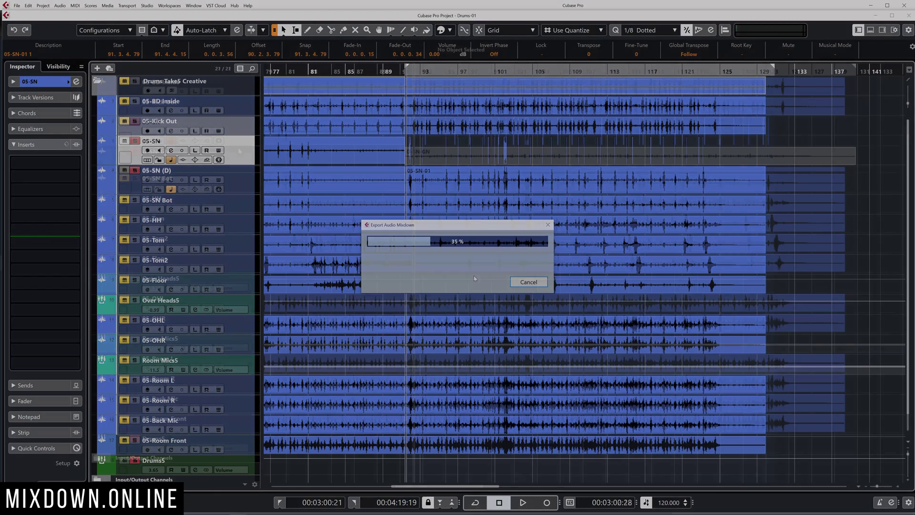
Switch Phase Invert off again on the 05-SN snare channel
left_click(268, 156)
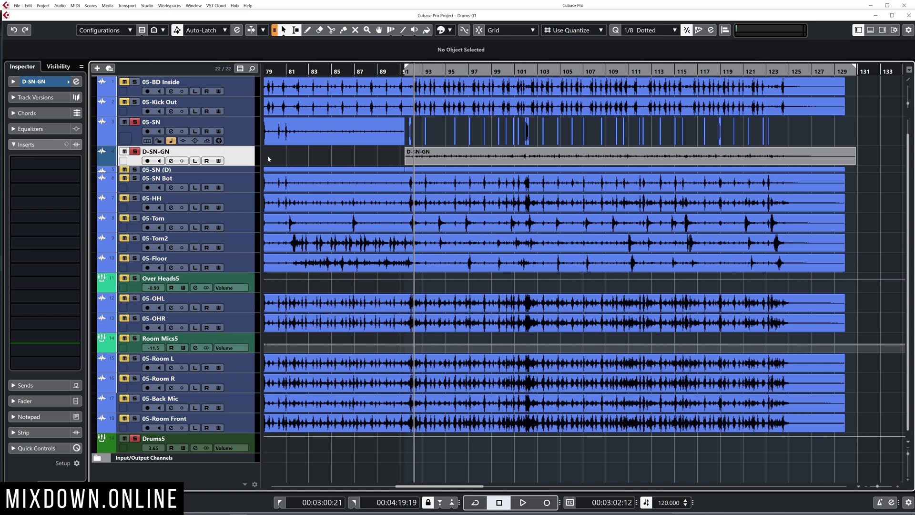
left_click(233, 133)
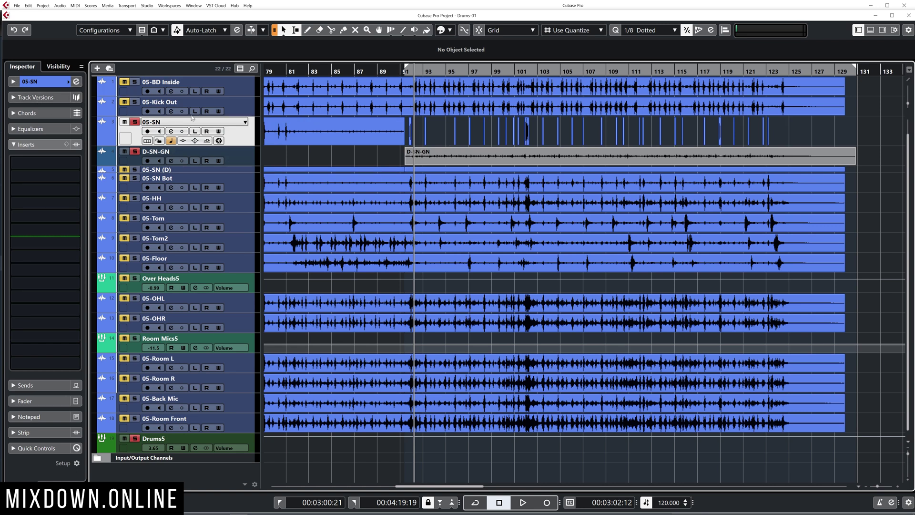
left_click(75, 82)
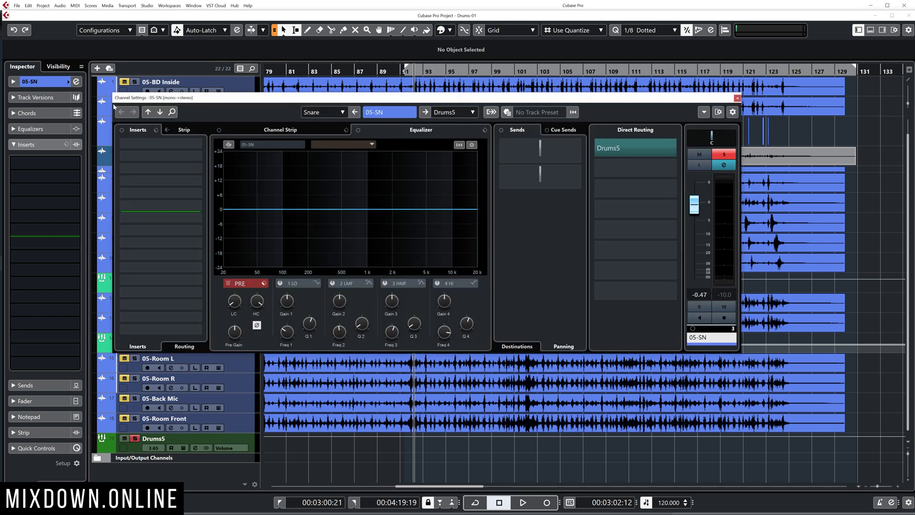
left_click(258, 326)
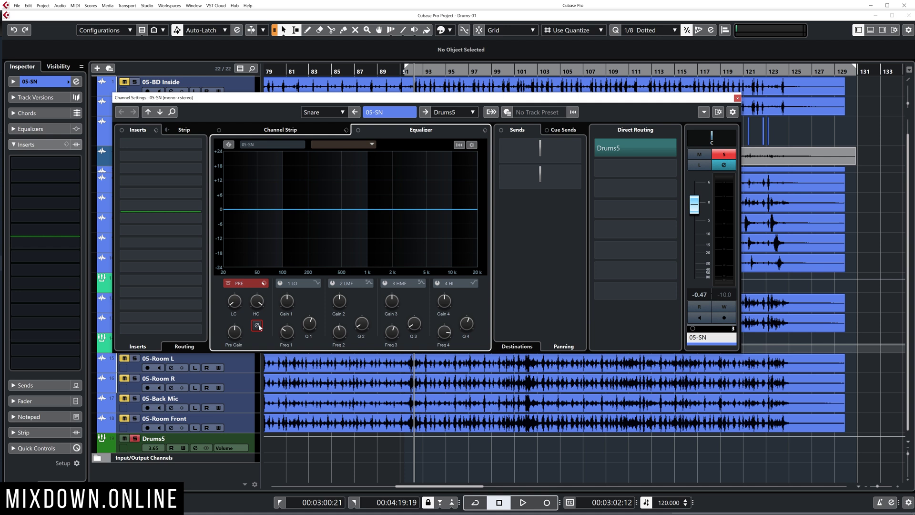
left_click(737, 99)
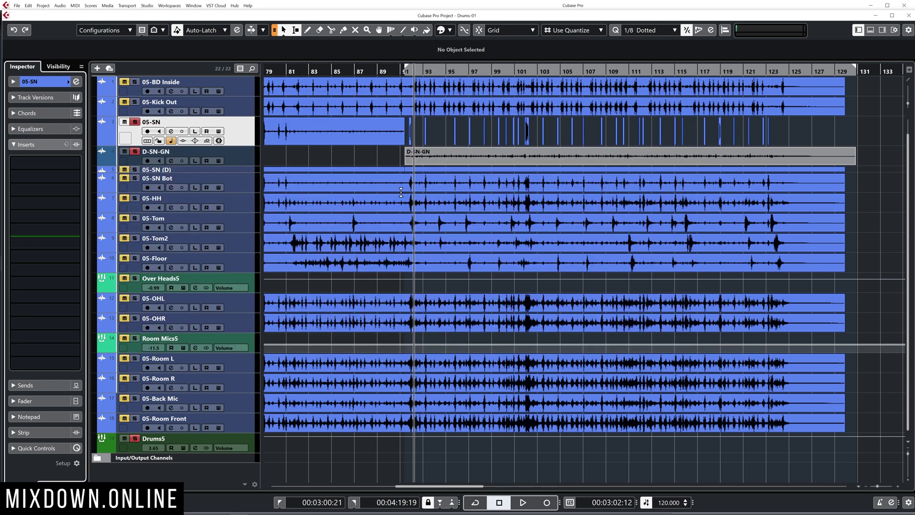
Play from bar 91, comparing D-SN-GN and 05-SN solos, ending with both soloed
left_click(403, 167)
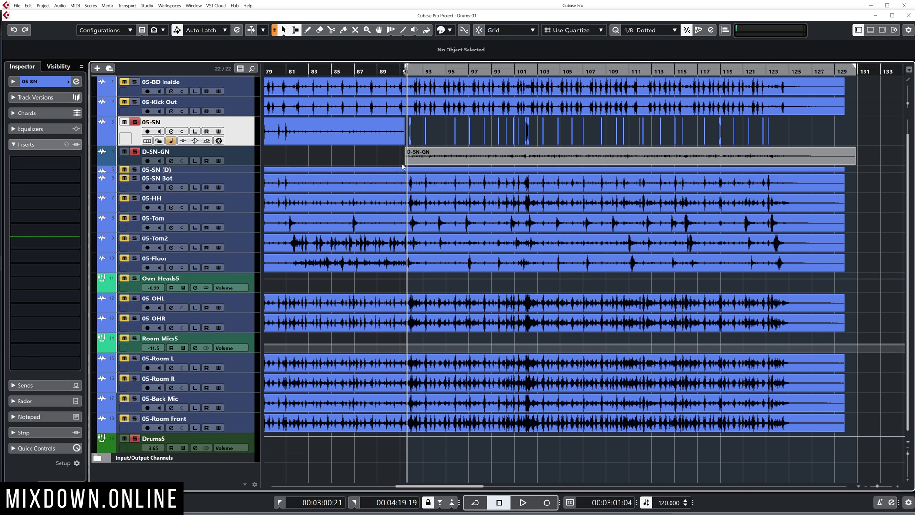
scroll(403, 167, "up", 5)
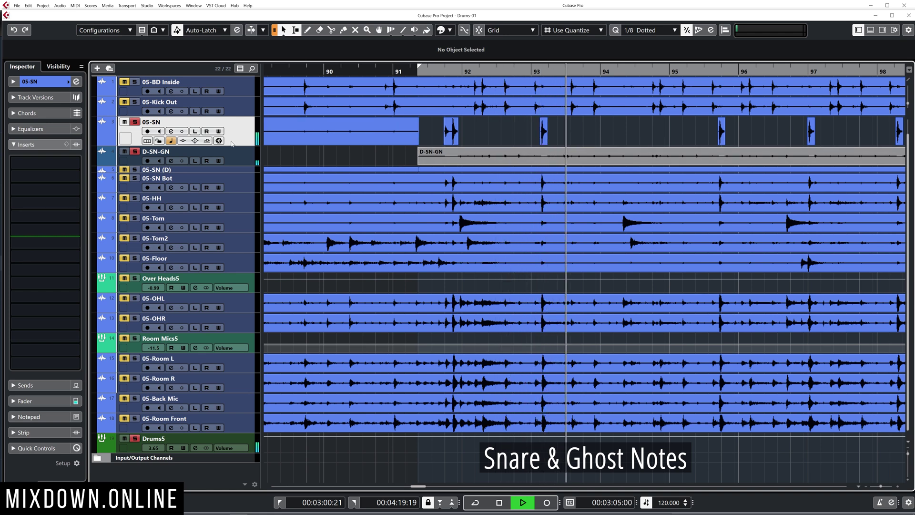
left_click(135, 122)
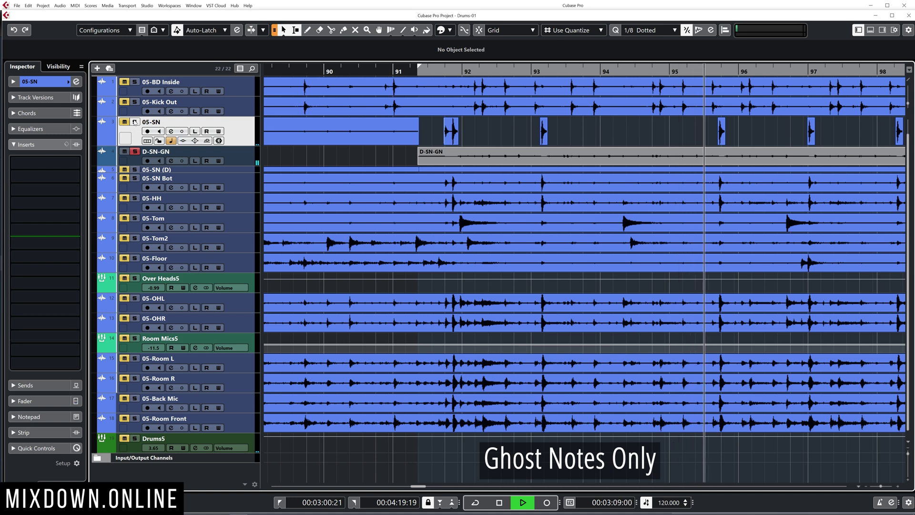
left_click(135, 122)
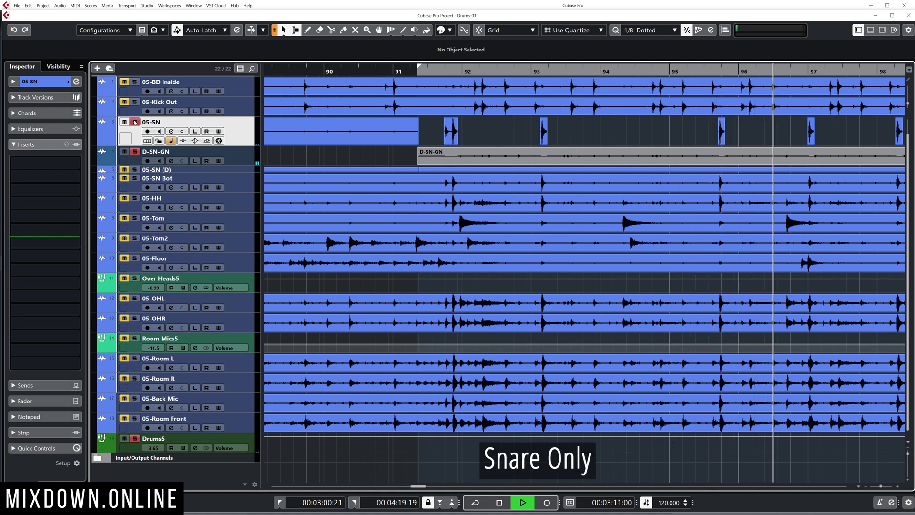
left_click(135, 152)
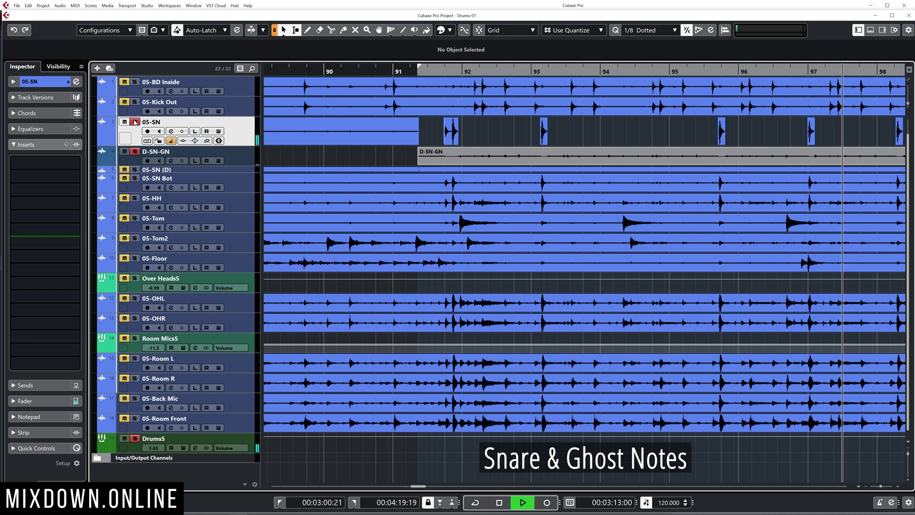